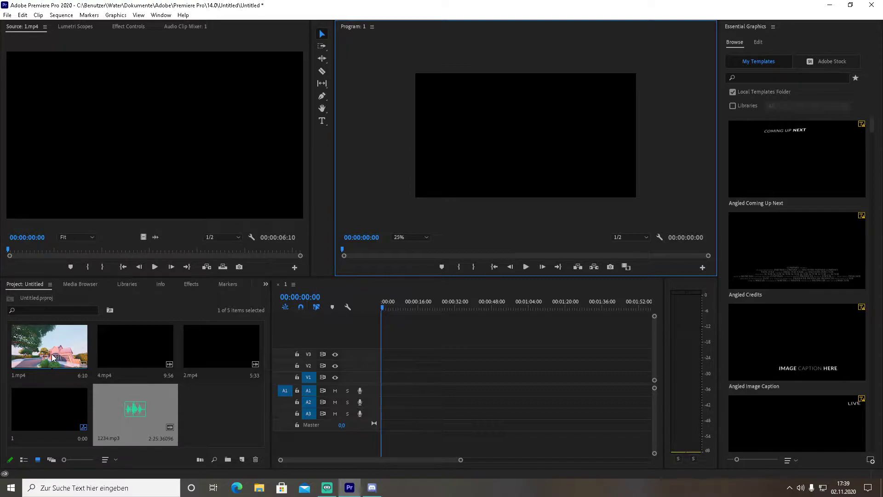
Step: Lay 1.mp4, 2.mp4 and 4.mp4 back to back on V1/A1 and scrub the 00:00:21:39 sequence
{"action": "left_click_drag", "start_coordinate": [52, 357], "coordinate": [387, 378]}
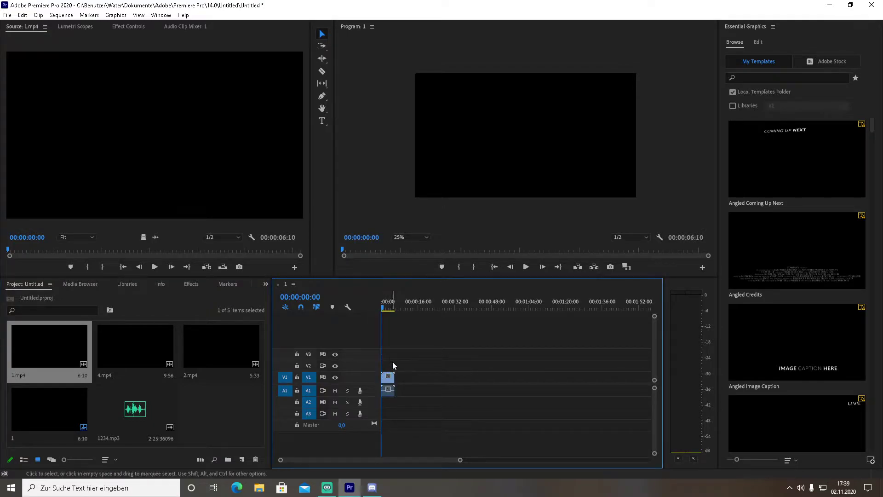
{"action": "left_click", "coordinate": [383, 308]}
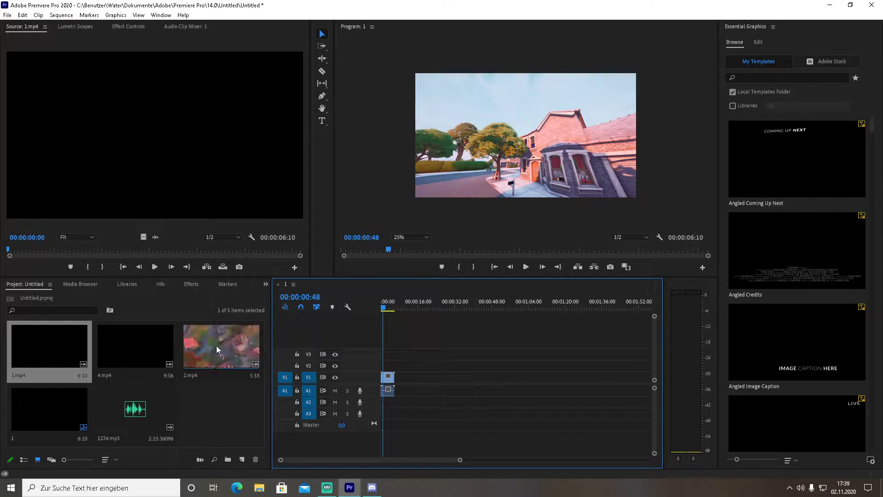
{"action": "left_click", "coordinate": [385, 311]}
{"action": "left_click", "coordinate": [225, 354]}
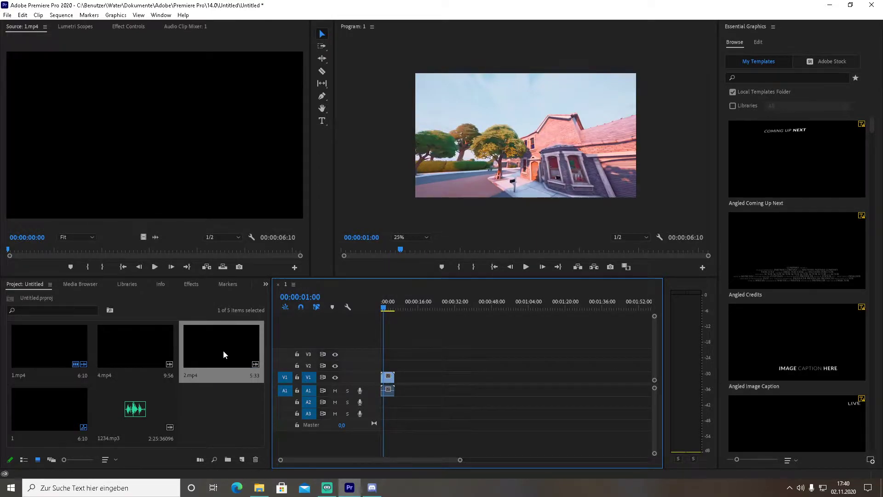
{"action": "left_click_drag", "start_coordinate": [226, 357], "coordinate": [397, 378]}
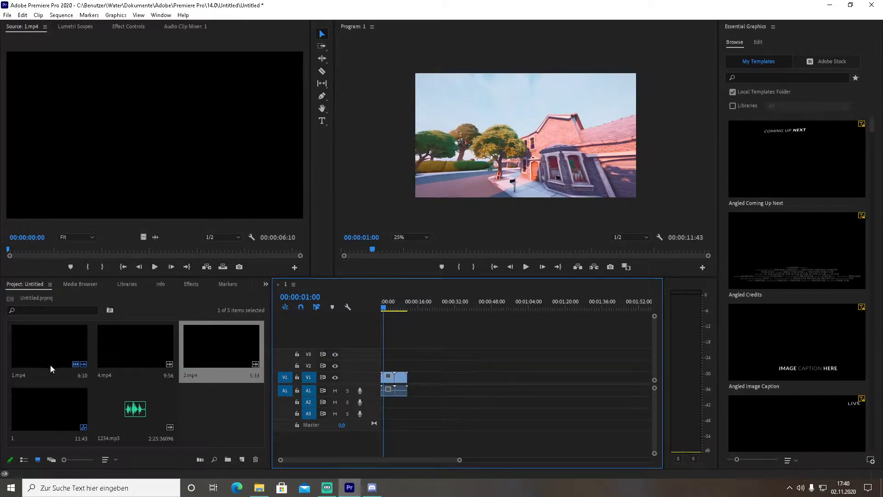
{"action": "left_click_drag", "start_coordinate": [117, 352], "coordinate": [409, 386]}
{"action": "mouse_move", "coordinate": [382, 309]}
{"action": "left_mouse_down"}
{"action": "mouse_move", "coordinate": [427, 311]}
{"action": "mouse_move", "coordinate": [383, 310]}
{"action": "left_mouse_up"}
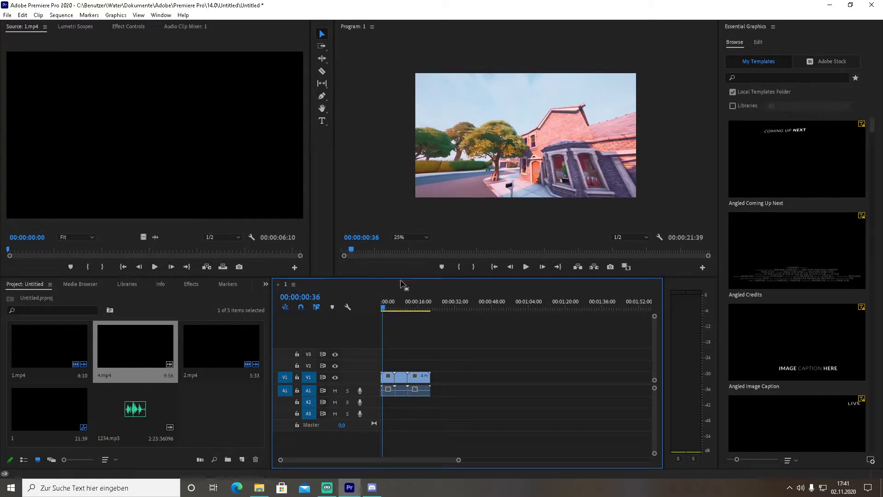
Step: Add a 'Highlight Video 1' text title over the footage at 00:00:01:12
{"action": "key", "text": "t"}
{"action": "left_click_drag", "start_coordinate": [383, 307], "coordinate": [384, 307]}
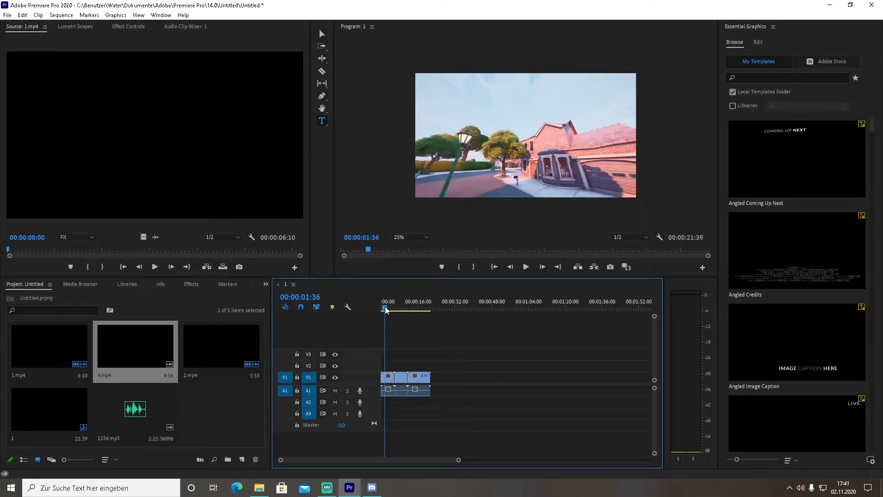
{"action": "left_click", "coordinate": [488, 132]}
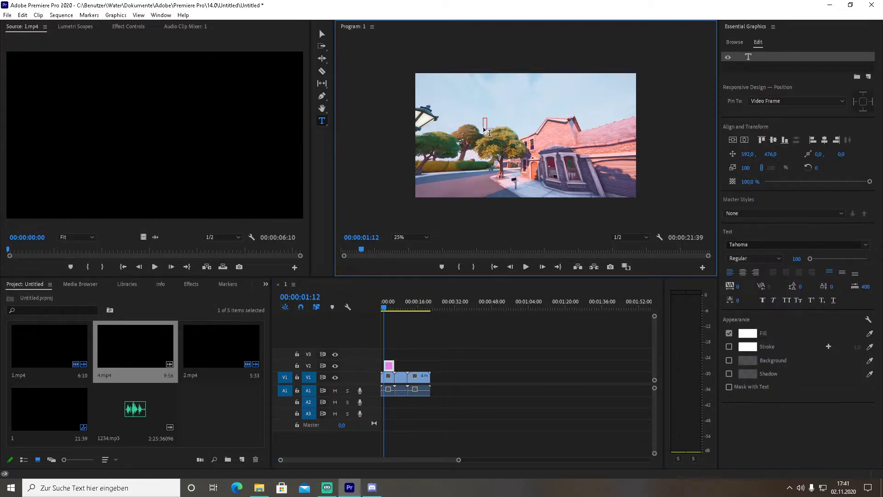
{"action": "type", "text": "Highlit"}
{"action": "key", "text": "BackSpace"}
{"action": "type", "text": "ght Video"}
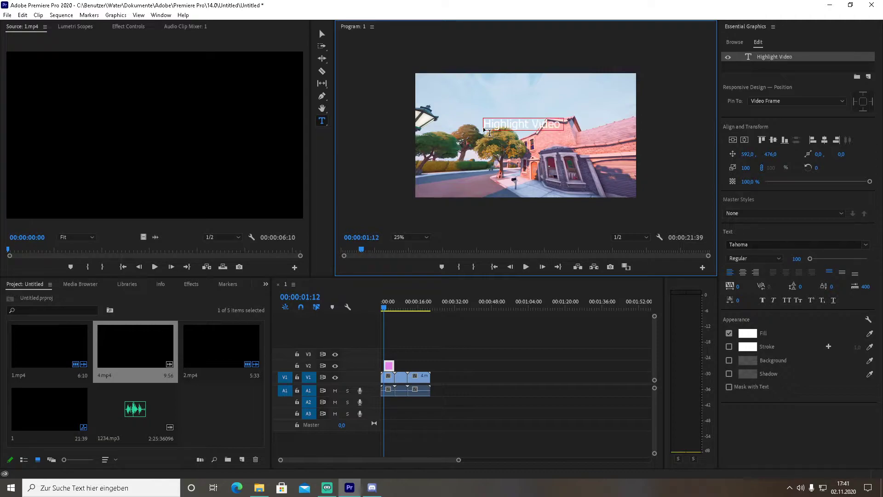
{"action": "type", "text": " 1"}
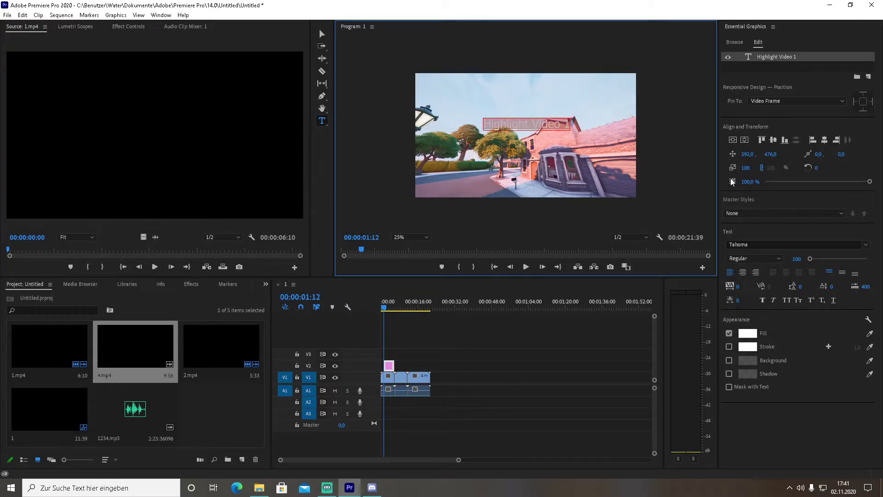
Step: Change the title's font to Magic Dreams
{"action": "left_click", "coordinate": [756, 245]}
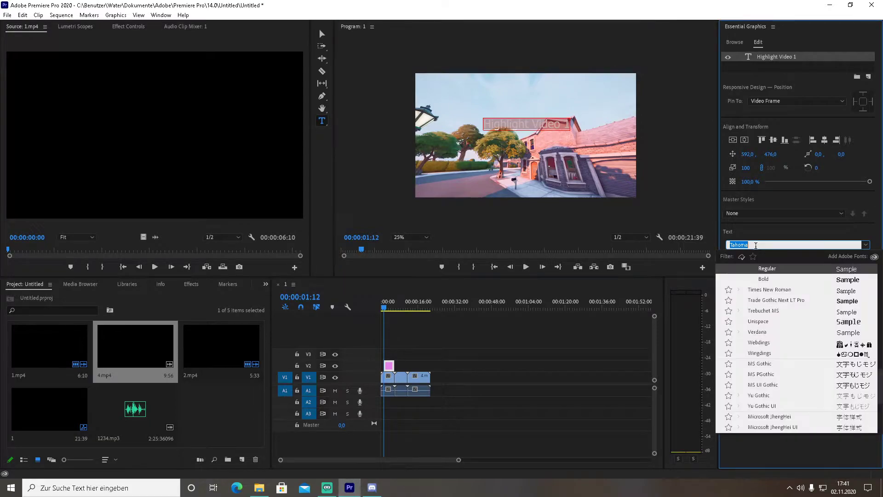
{"action": "type", "text": "magi"}
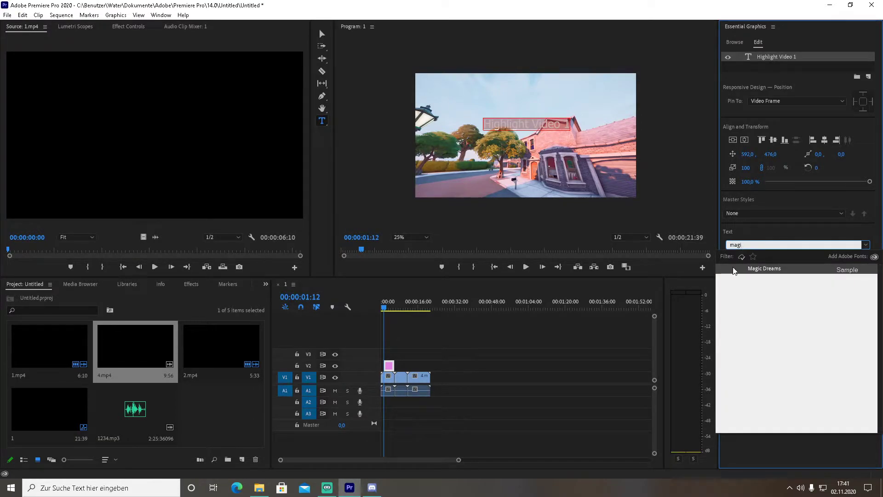
{"action": "left_click", "coordinate": [761, 272]}
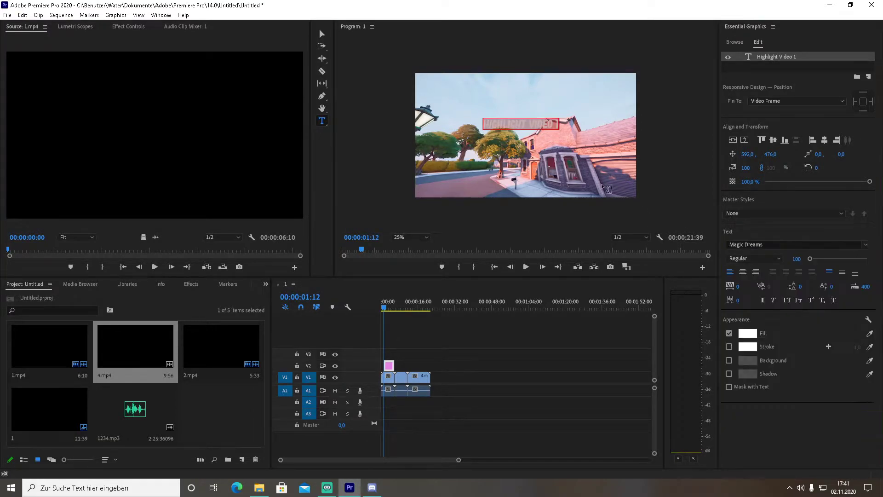
Step: Scale the title to 204 and centre it in the frame
{"action": "left_click", "coordinate": [733, 140]}
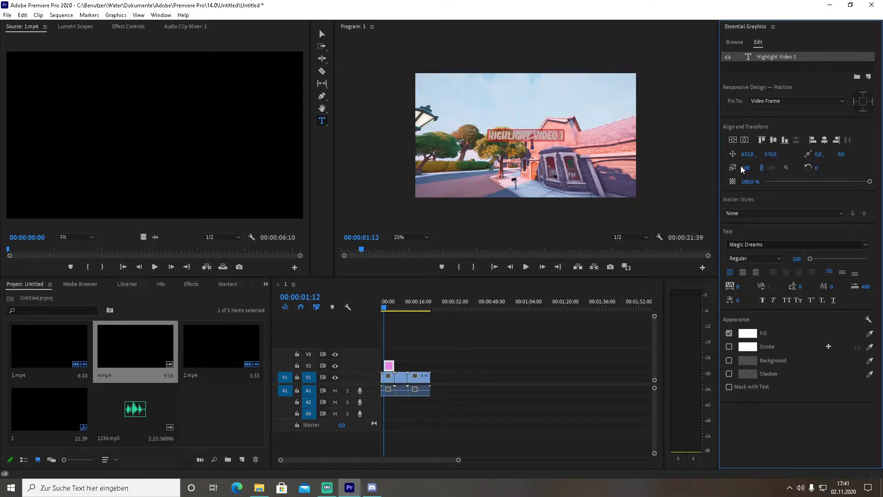
{"action": "left_click_drag", "start_coordinate": [745, 167], "coordinate": [747, 146]}
{"action": "left_click", "coordinate": [745, 141]}
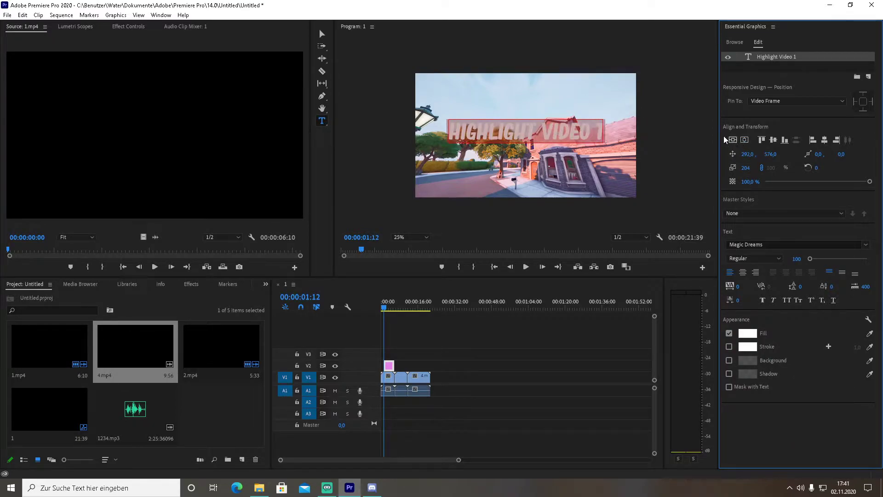
{"action": "left_click", "coordinate": [600, 130]}
{"action": "left_click_drag", "start_coordinate": [600, 130], "coordinate": [443, 137]}
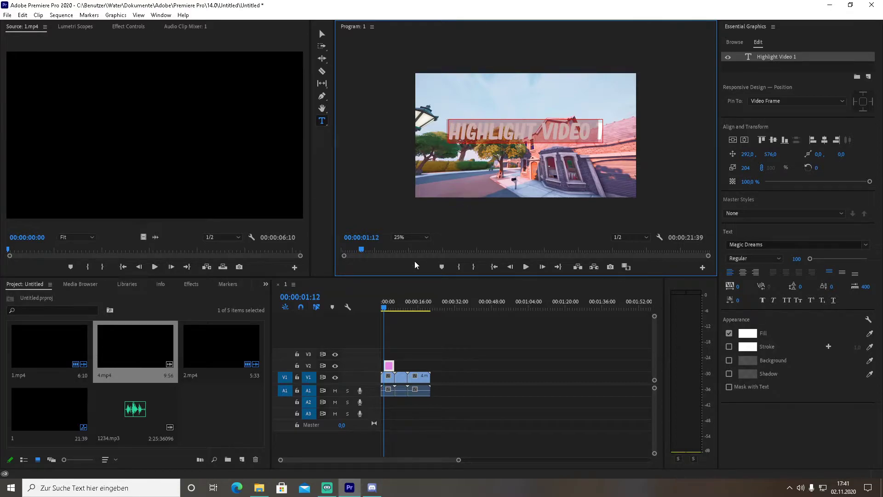
{"action": "left_click", "coordinate": [385, 364]}
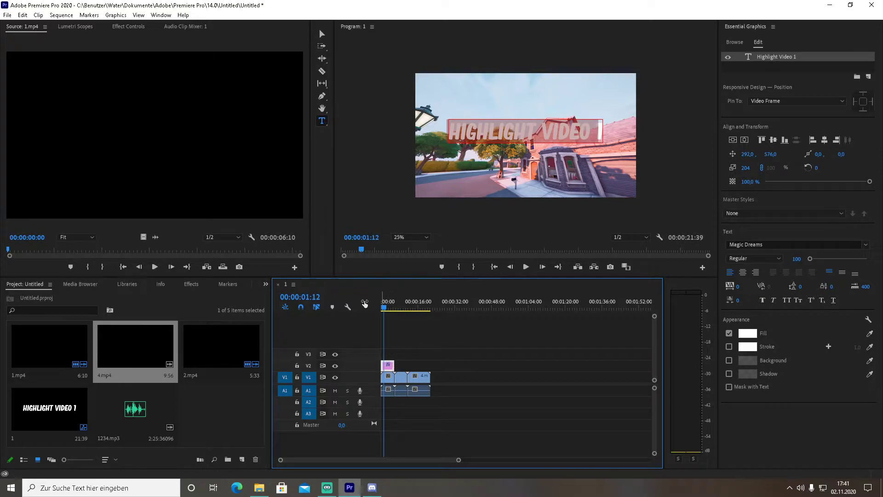
Step: Search the effects for 'turb' and apply Turbulent Displace to the V2 title clip
{"action": "left_click", "coordinate": [190, 285]}
{"action": "left_click", "coordinate": [52, 295]}
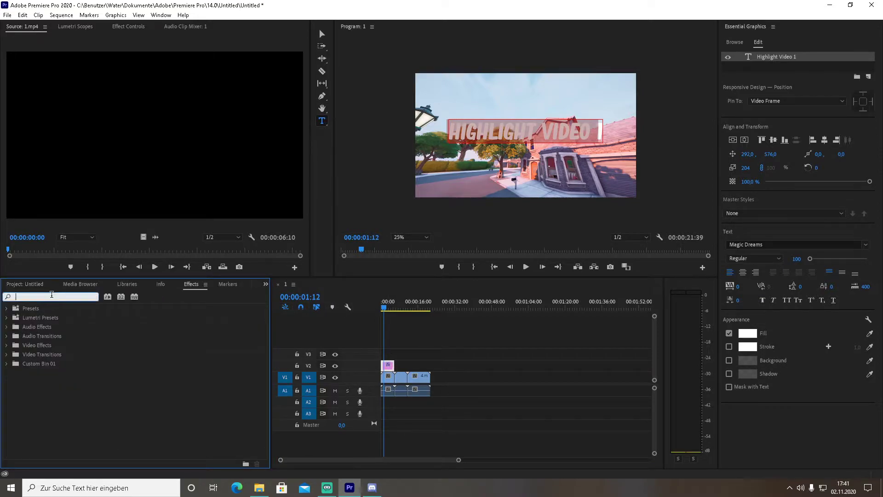
{"action": "type", "text": "tur"}
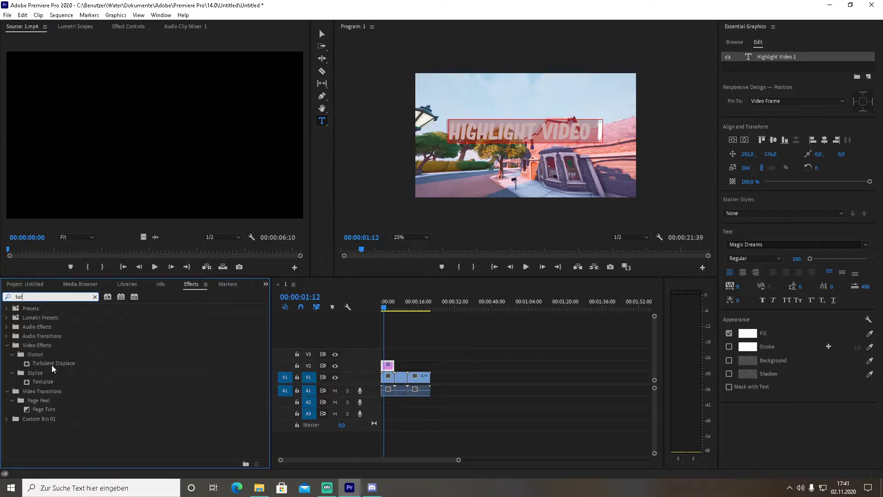
{"action": "type", "text": "b"}
{"action": "left_click_drag", "start_coordinate": [40, 365], "coordinate": [389, 366]}
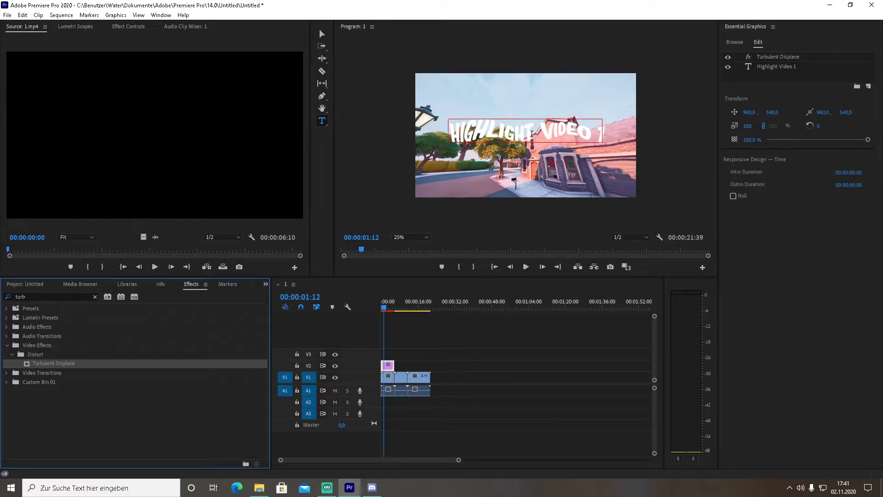
{"action": "left_click", "coordinate": [390, 366]}
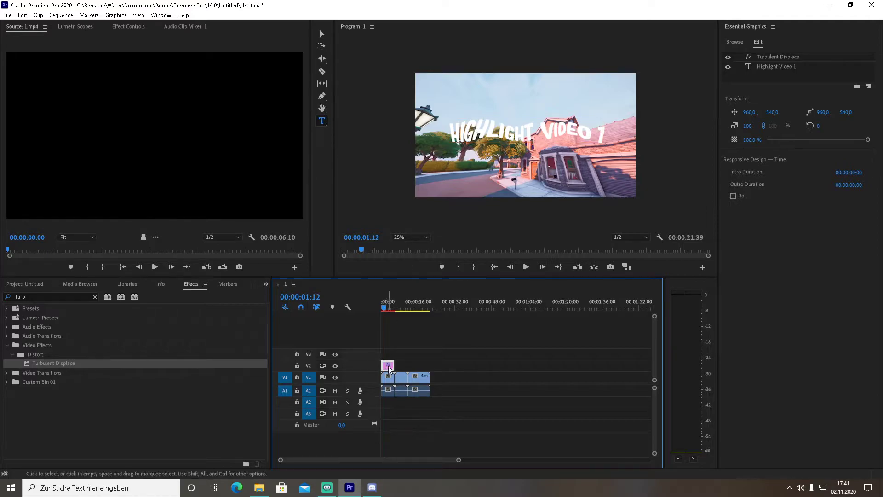
Step: Set the title's Turbulent Displace Amount to 5.0
{"action": "left_click", "coordinate": [127, 27]}
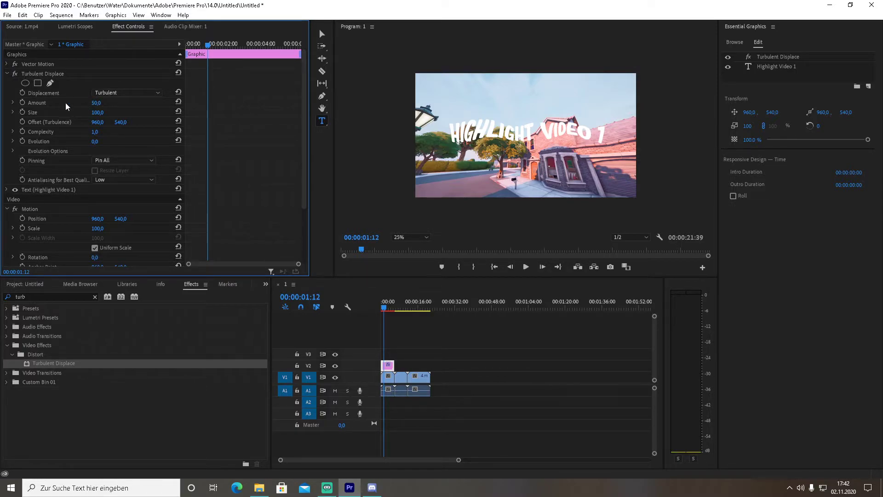
{"action": "left_click", "coordinate": [95, 102]}
{"action": "type", "text": "5"}
{"action": "key", "text": "Return"}
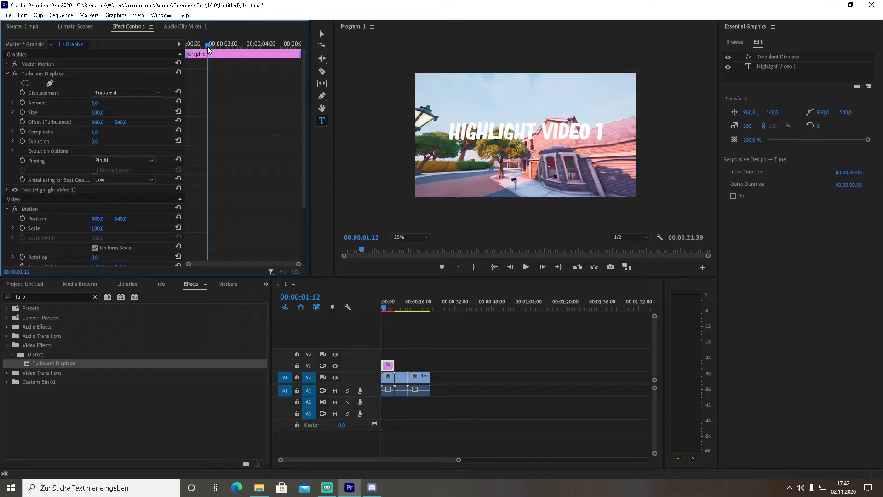
Step: Keyframe Evolution from 0° at the clip start to 10x0° at 00:00:06:10
{"action": "left_click_drag", "start_coordinate": [208, 46], "coordinate": [185, 45]}
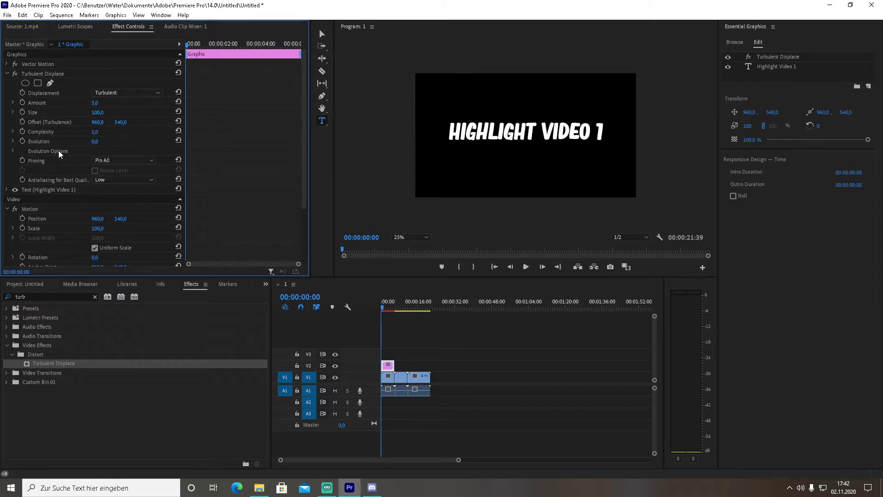
{"action": "left_click", "coordinate": [22, 141]}
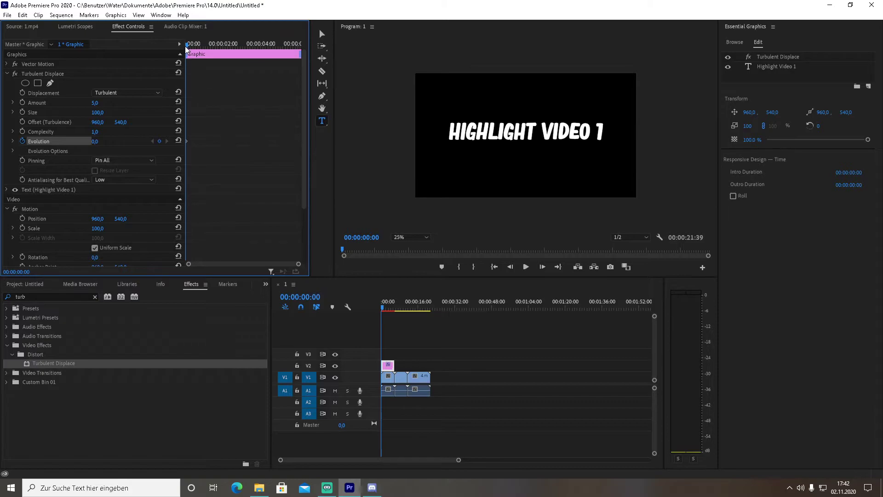
{"action": "left_click_drag", "start_coordinate": [185, 46], "coordinate": [304, 46]}
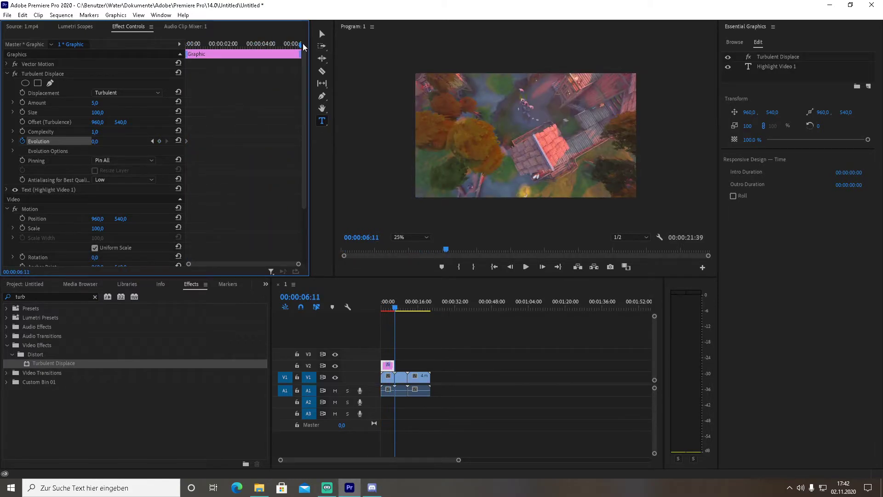
{"action": "key", "text": "Left"}
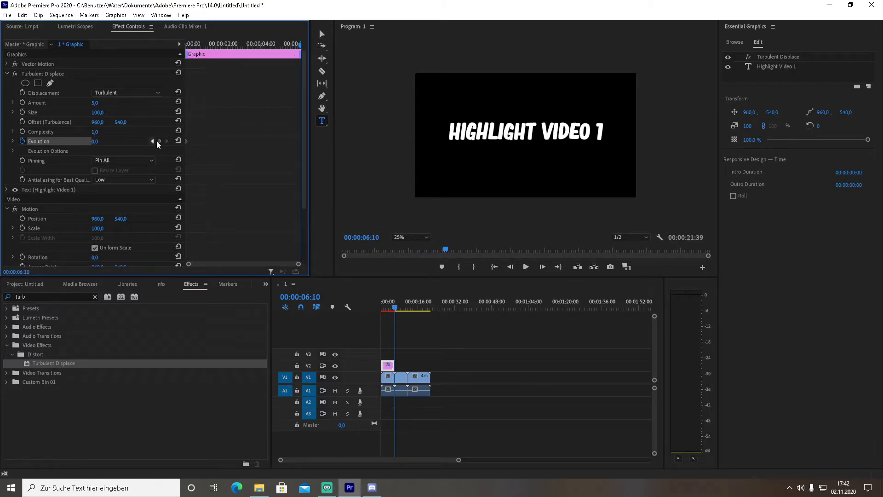
{"action": "type", "text": "127"}
{"action": "key", "text": "Return"}
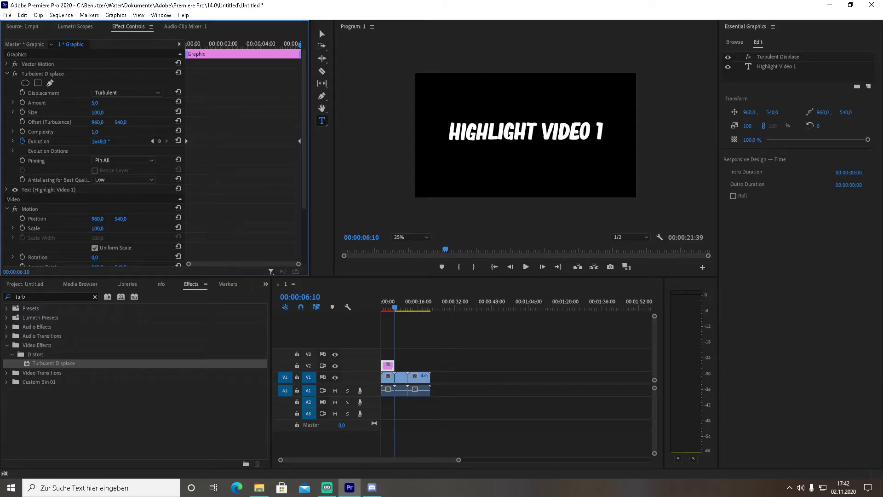
{"action": "mouse_move", "coordinate": [99, 141]}
{"action": "left_mouse_down"}
{"action": "mouse_move", "coordinate": [132, 141]}
{"action": "mouse_move", "coordinate": [96, 144]}
{"action": "left_mouse_up"}
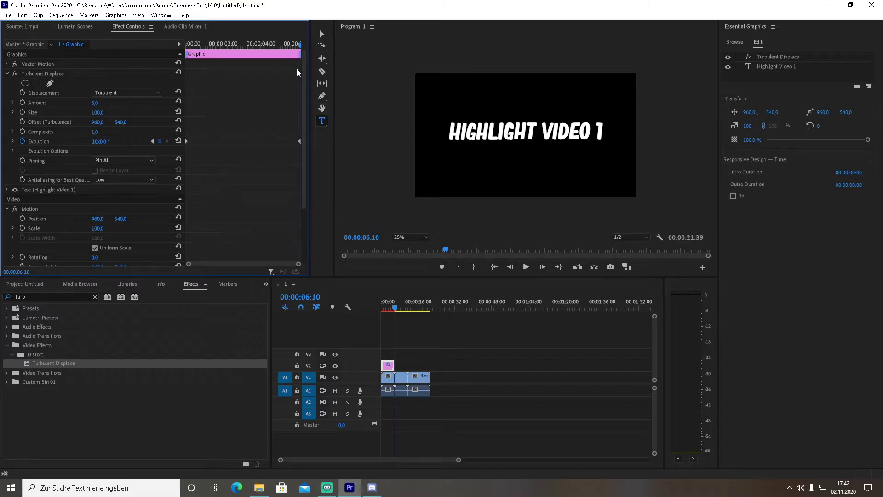
{"action": "left_click_drag", "start_coordinate": [299, 46], "coordinate": [162, 54]}
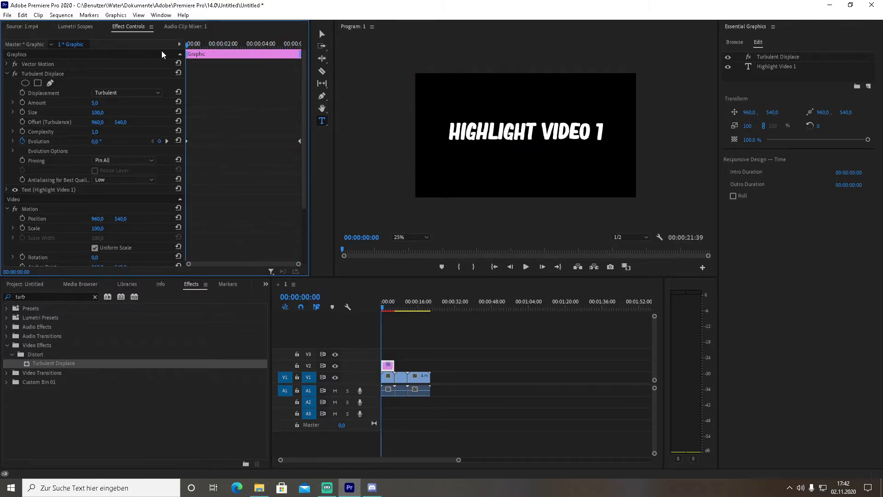
Step: Preview the animated title, then raise Turbulent Displace Amount to 10
{"action": "key", "text": "space"}
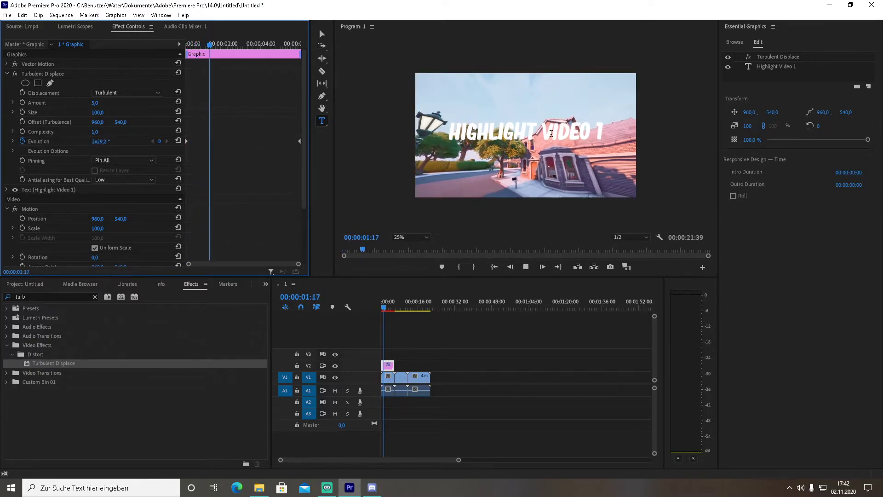
{"action": "key", "text": "space"}
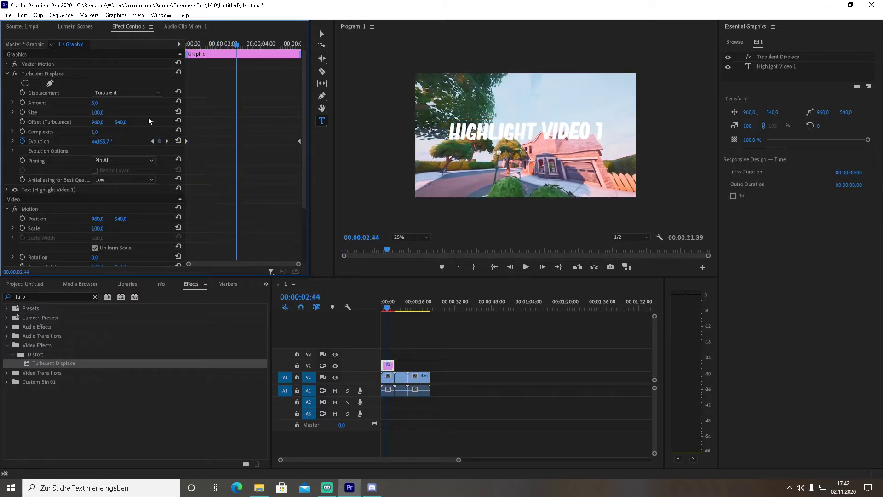
{"action": "left_click", "coordinate": [94, 102]}
{"action": "type", "text": "10"}
{"action": "key", "text": "Return"}
Step: Replay the title from the sequence start to check the stronger distortion
{"action": "left_click_drag", "start_coordinate": [230, 46], "coordinate": [178, 40]}
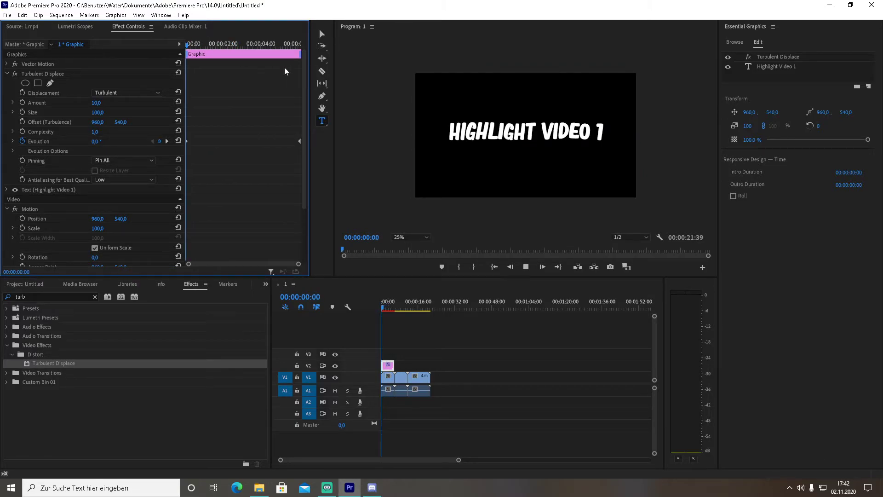
{"action": "key", "text": "space"}
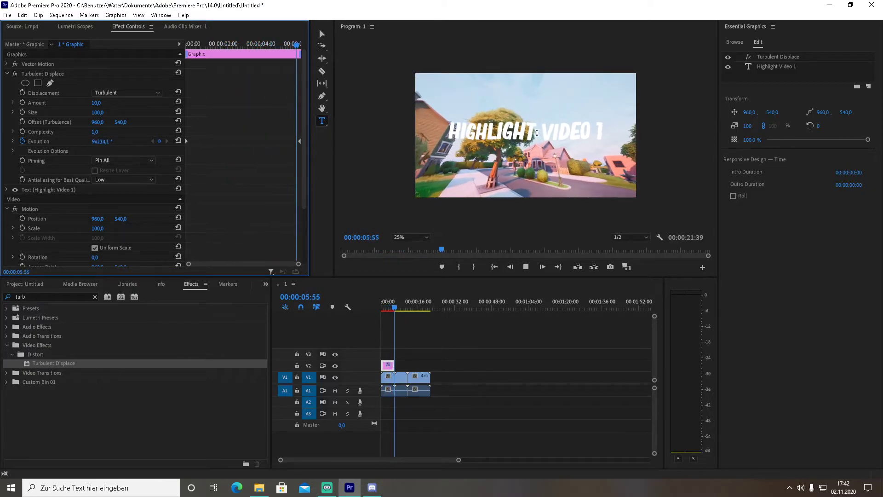
{"action": "key", "text": "space"}
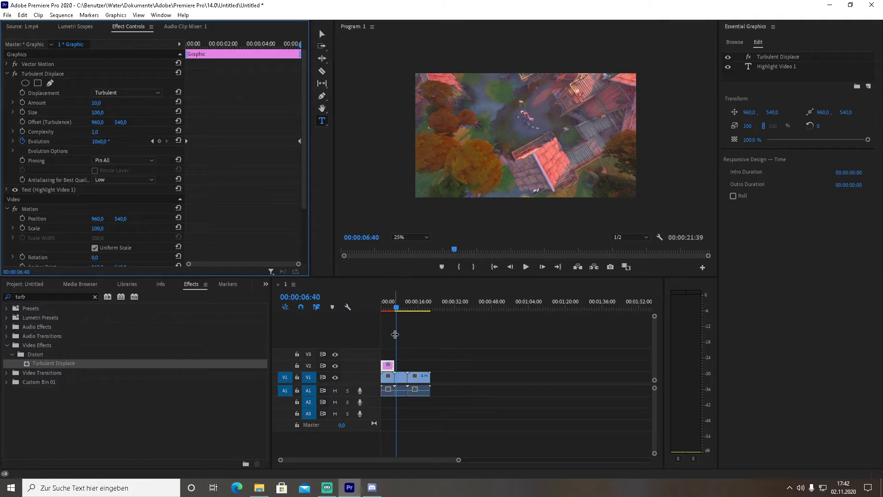
{"action": "left_click_drag", "start_coordinate": [396, 308], "coordinate": [388, 310]}
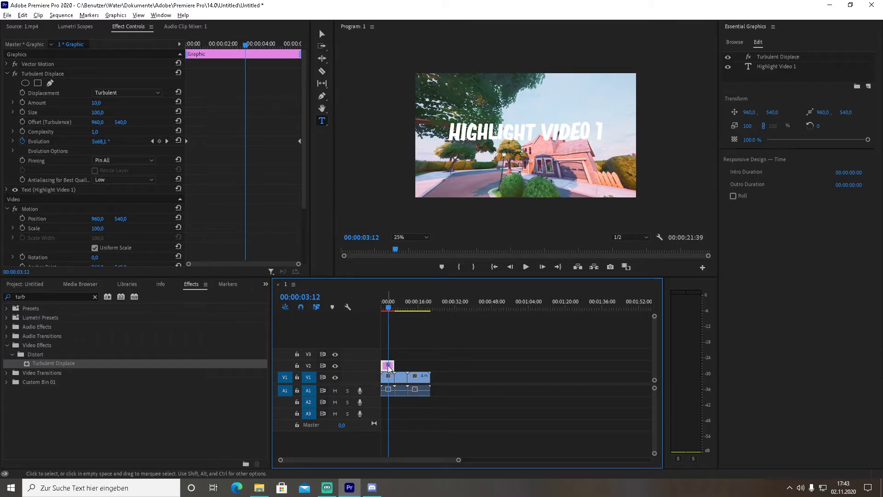
Step: Duplicate the title after itself on V2 and retype it as 'HUGE SHOUTOUT TO' plus the streamer's name
{"action": "mouse_move", "coordinate": [389, 366]}
{"action": "left_mouse_down"}
{"action": "mouse_move", "coordinate": [416, 360]}
{"action": "mouse_move", "coordinate": [426, 367]}
{"action": "mouse_move", "coordinate": [405, 368]}
{"action": "left_mouse_up"}
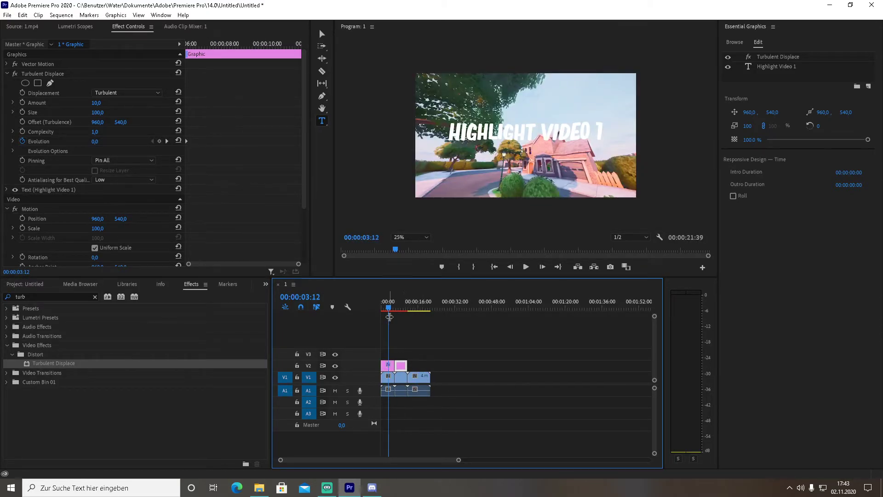
{"action": "left_click_drag", "start_coordinate": [388, 308], "coordinate": [400, 307]}
{"action": "left_click", "coordinate": [534, 127]}
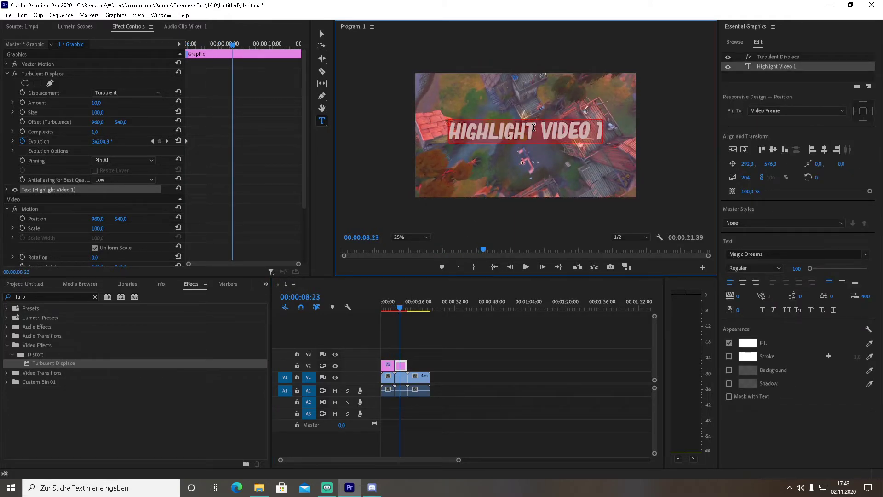
{"action": "type", "text": "huge shouto"}
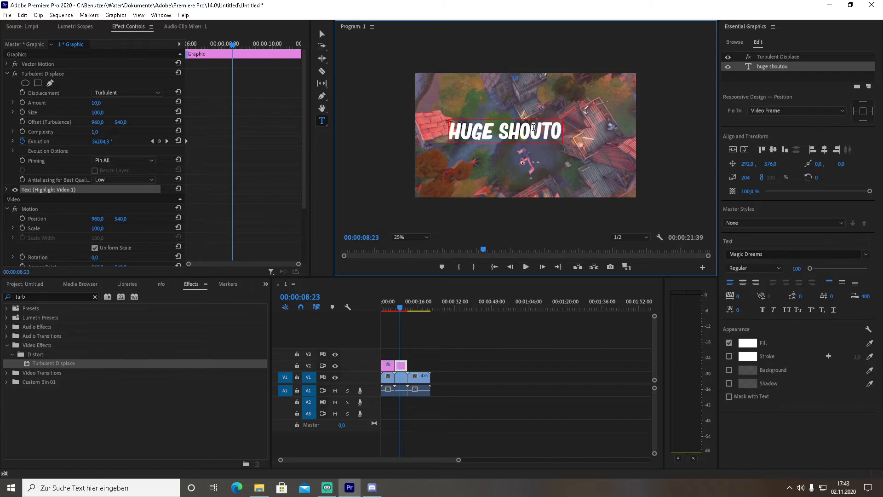
{"action": "type", "text": "ut to ninja"}
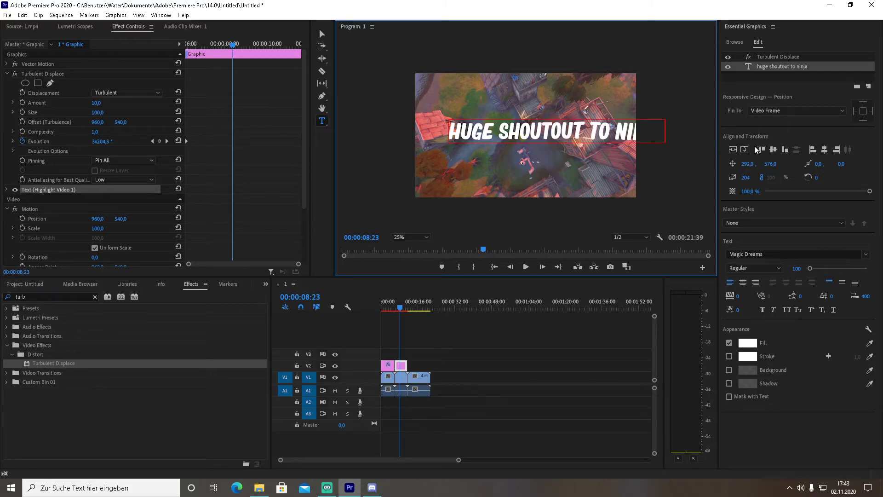
Step: Scale the second title to 144 and centre it horizontally
{"action": "left_click", "coordinate": [746, 149]}
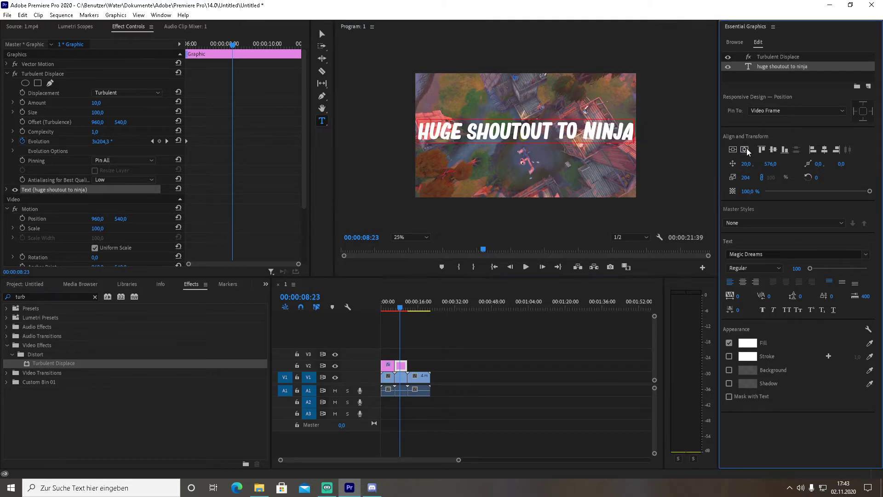
{"action": "left_click_drag", "start_coordinate": [745, 177], "coordinate": [727, 178]}
{"action": "left_click", "coordinate": [745, 149]}
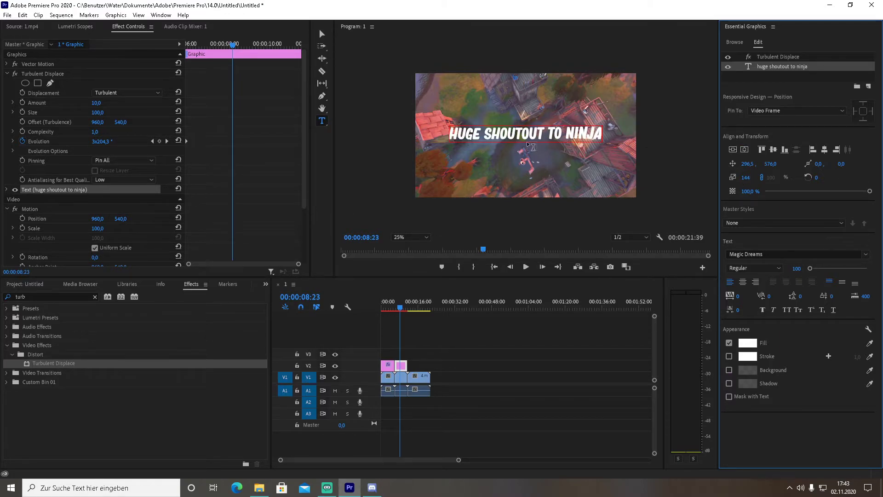
{"action": "left_click_drag", "start_coordinate": [401, 307], "coordinate": [394, 310]}
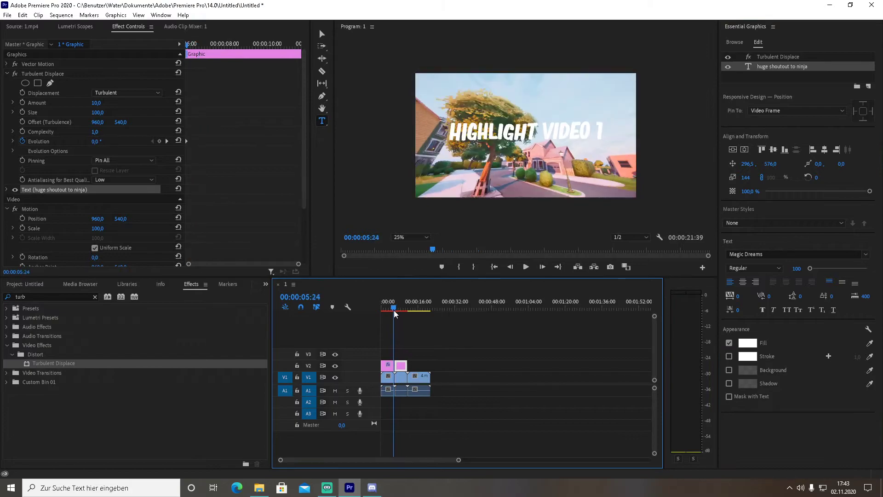
{"action": "key", "text": "space"}
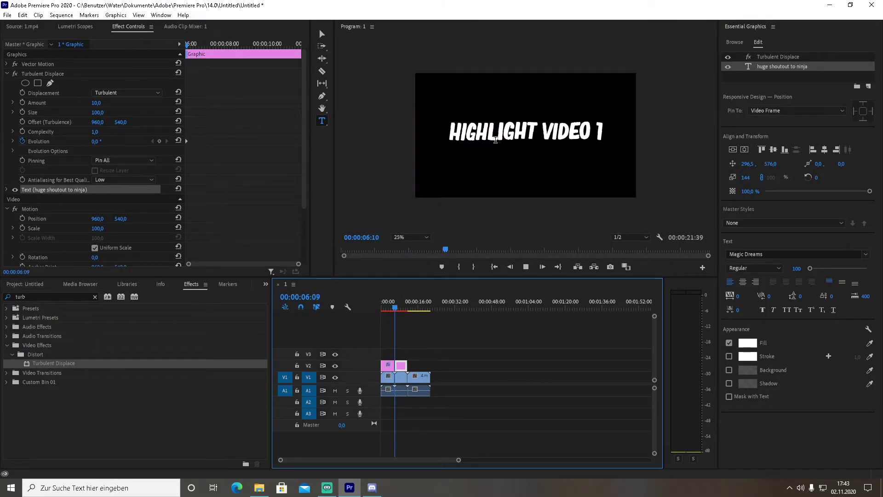
{"action": "key", "text": "space"}
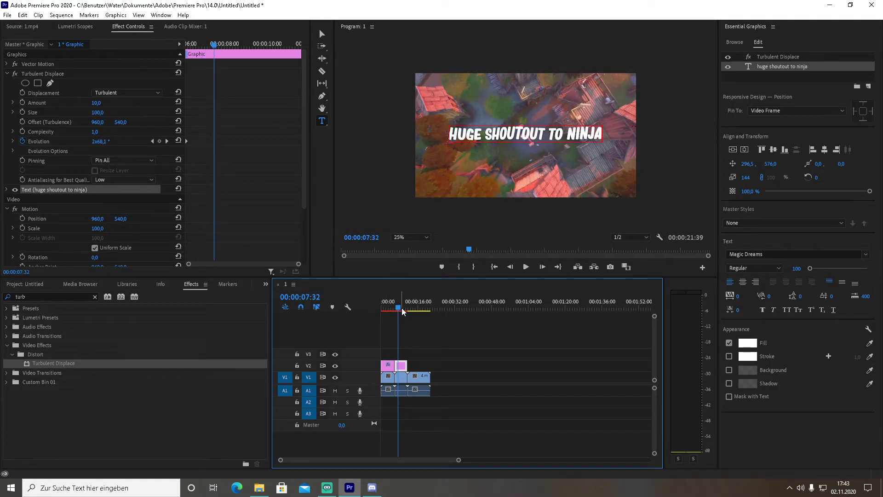
{"action": "left_click_drag", "start_coordinate": [401, 308], "coordinate": [382, 305]}
{"action": "key", "text": "space"}
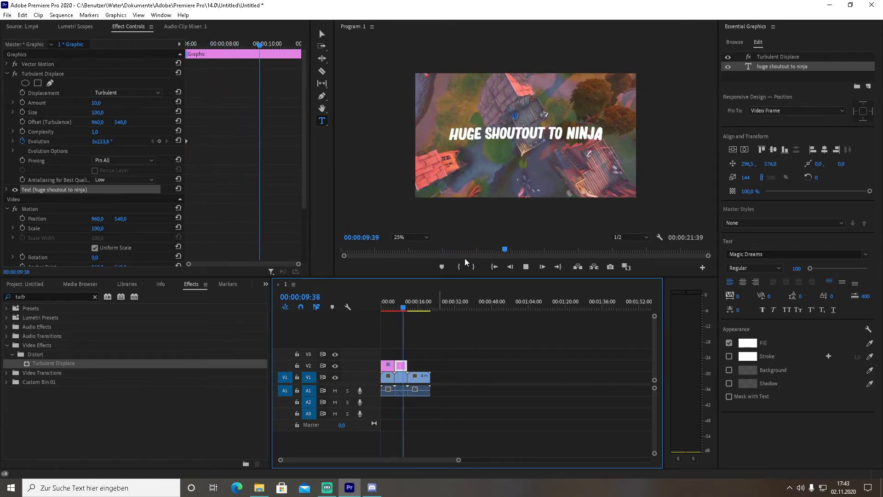
{"action": "key", "text": "space"}
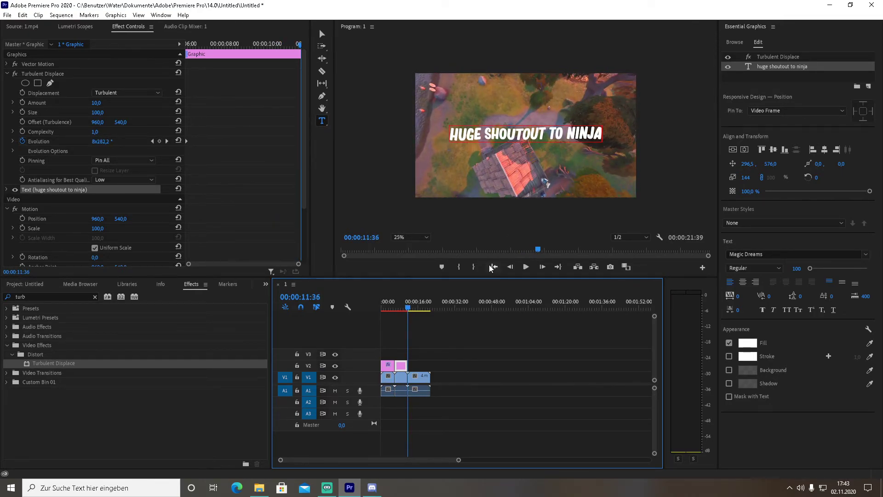
Step: Place 1234.mp3 on A2 from the sequence start and play back with the music
{"action": "left_click", "coordinate": [21, 285]}
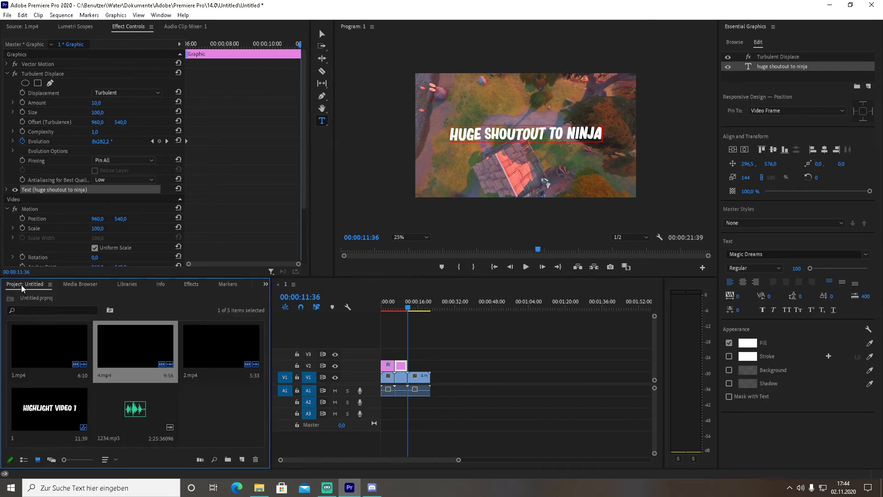
{"action": "left_click_drag", "start_coordinate": [215, 406], "coordinate": [384, 401]}
{"action": "left_click", "coordinate": [407, 311]}
{"action": "left_click_drag", "start_coordinate": [407, 310], "coordinate": [376, 305]}
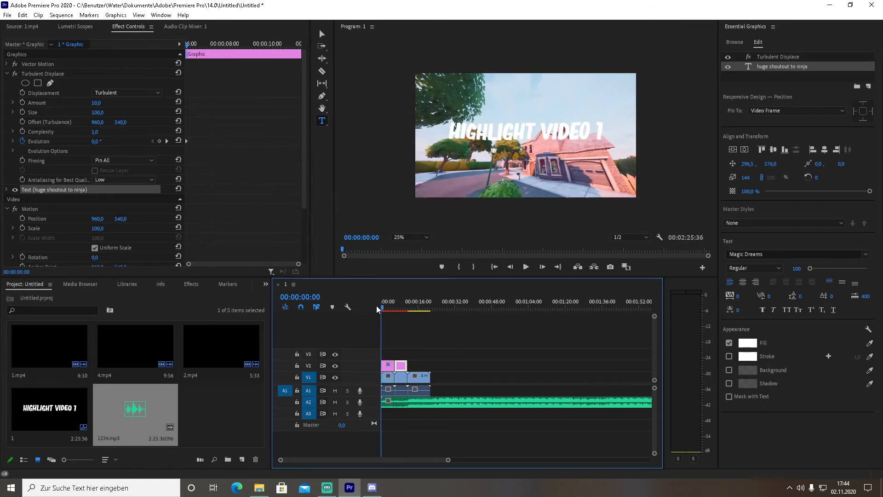
{"action": "key", "text": "space"}
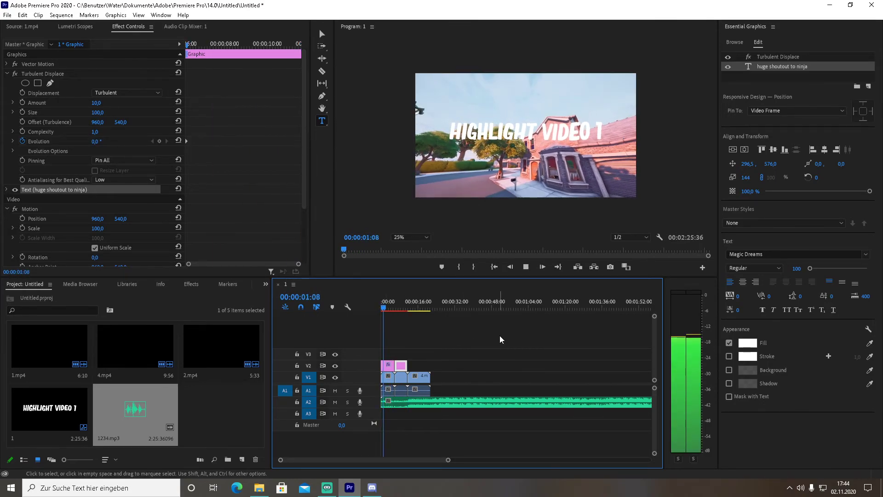